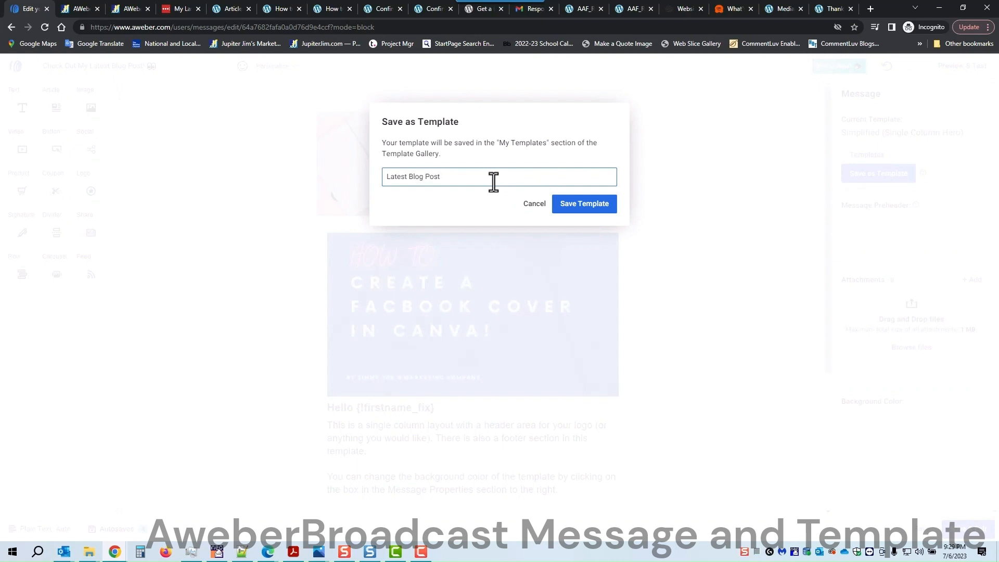
Step: Confirm saving the current email design as the template 'Latest Blog Post'
left_click(580, 204)
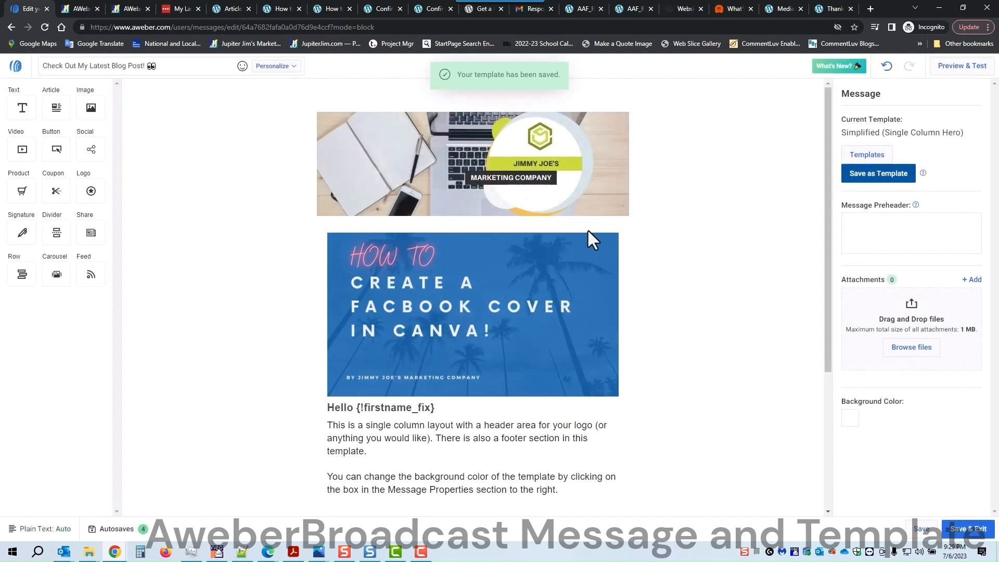
Step: Add a comma after 'Hello {!firstname_fix}' with a blank line above and below it
scroll(599, 264, "down", 1)
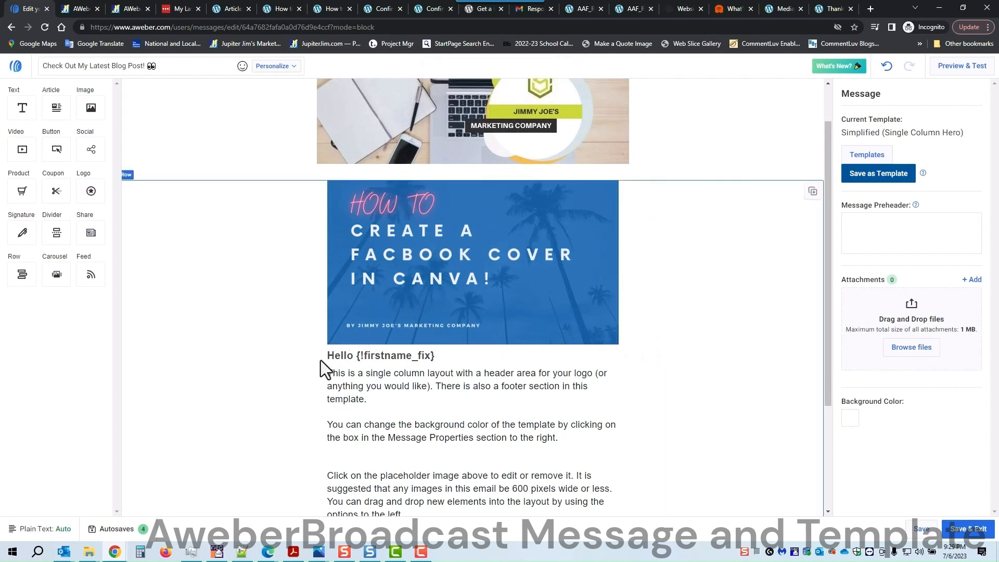
left_click(327, 357)
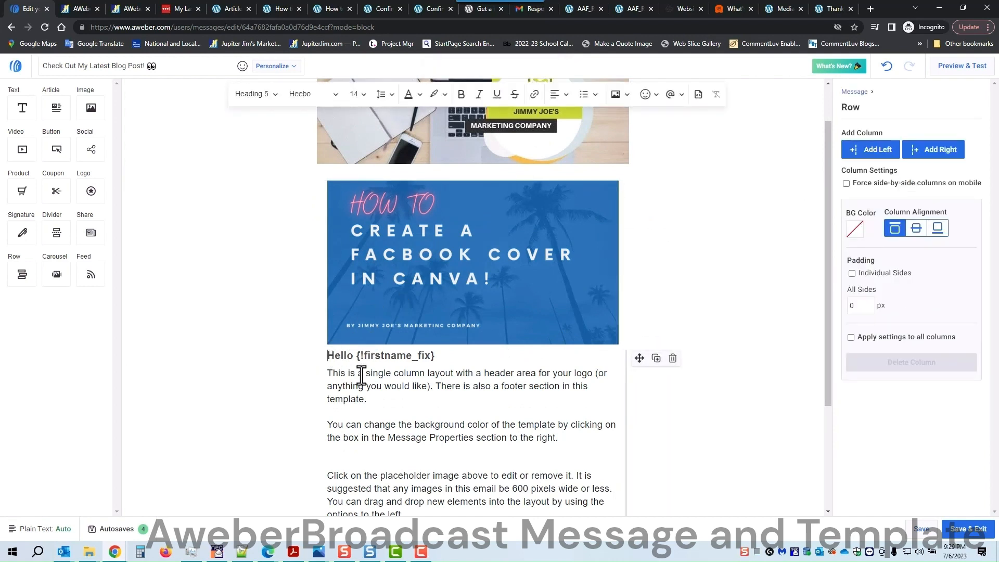
key("Return")
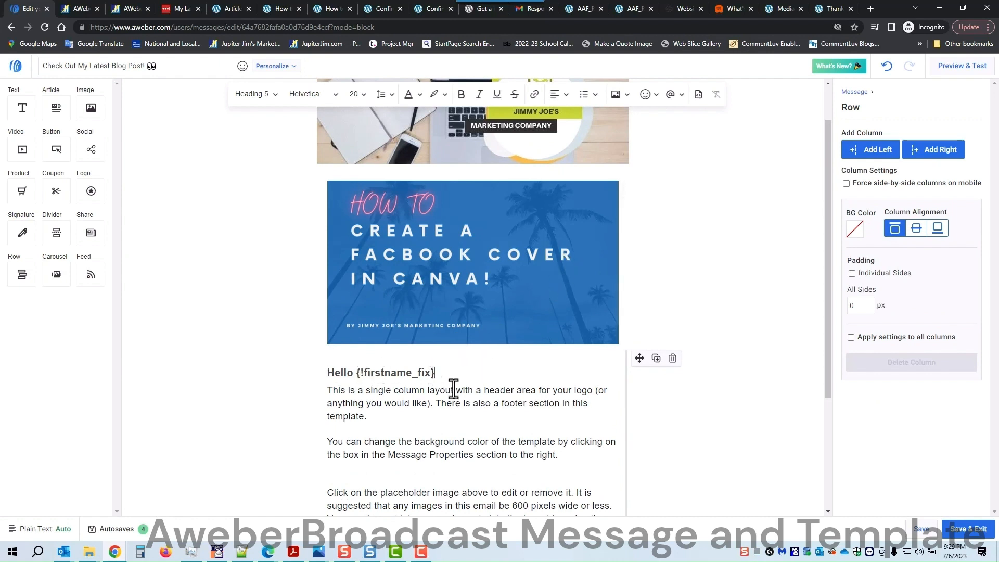
type(",")
key("Return")
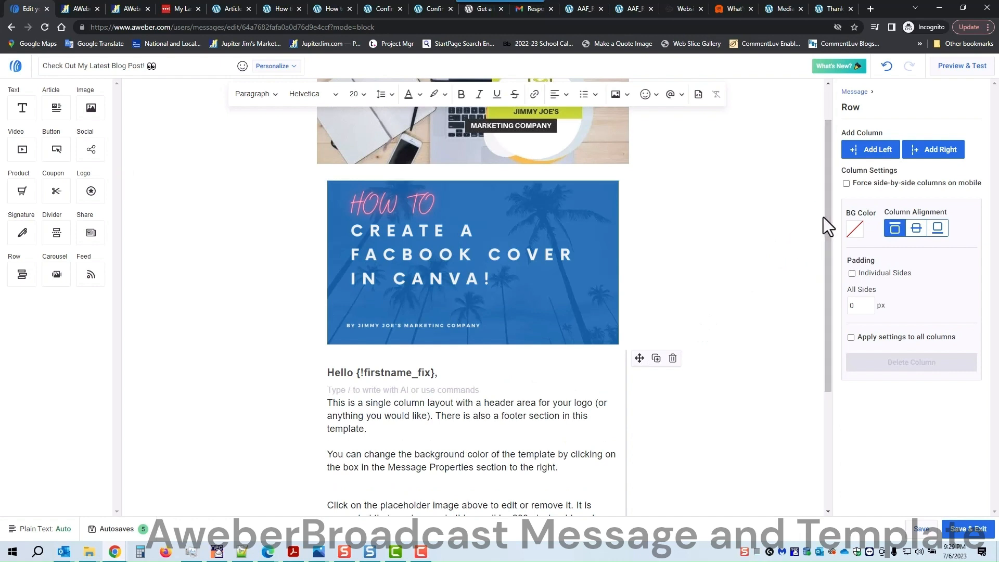
left_click(920, 530)
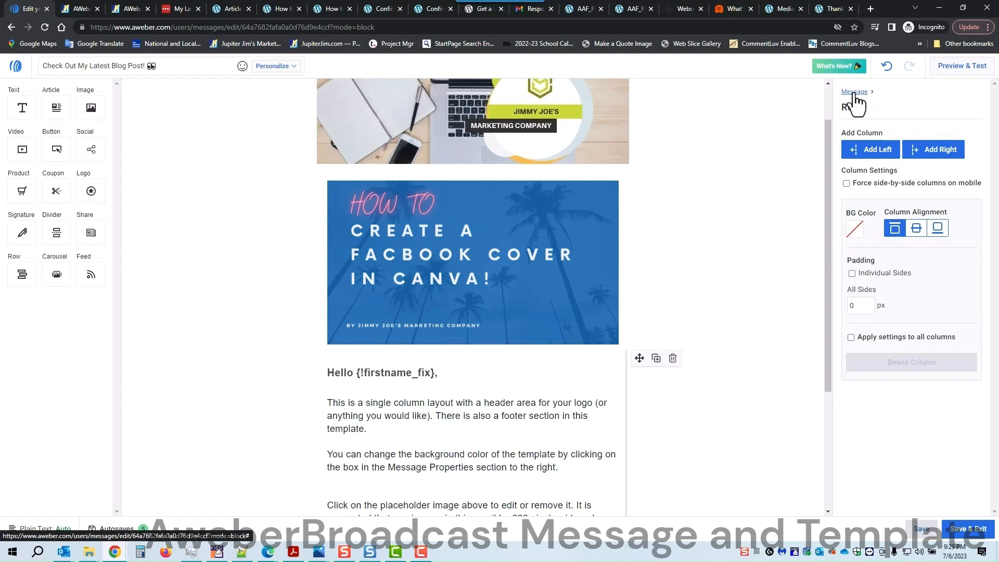
Step: Save the edited email design as a new template named 'Latest Blog Post #3'
left_click(854, 92)
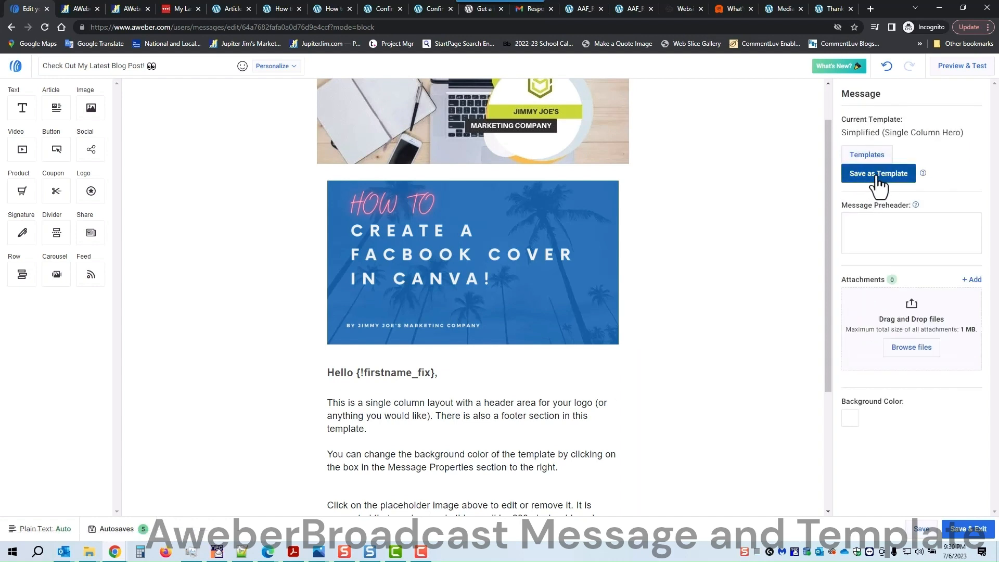
left_click(878, 177)
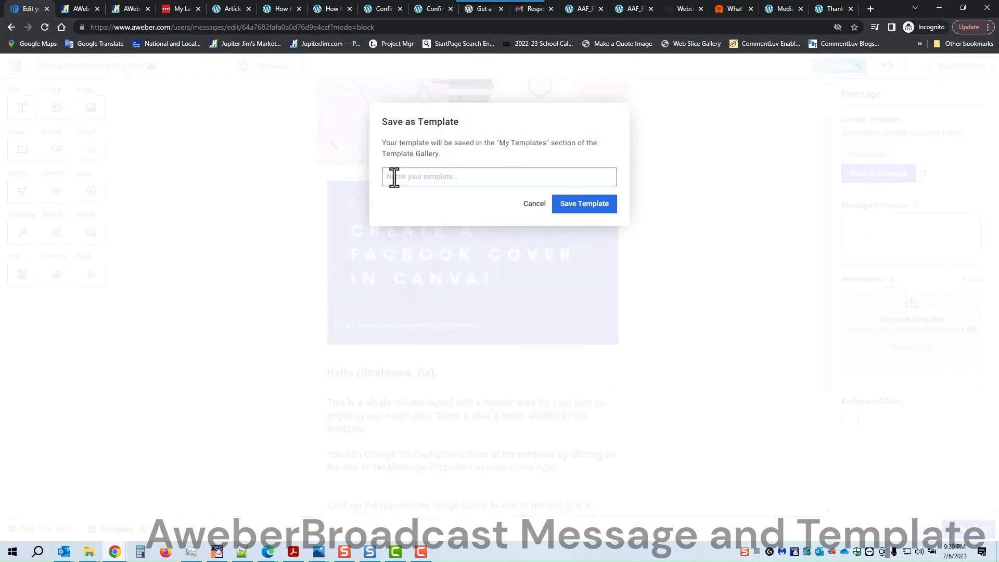
type("Latest Blog Post #3")
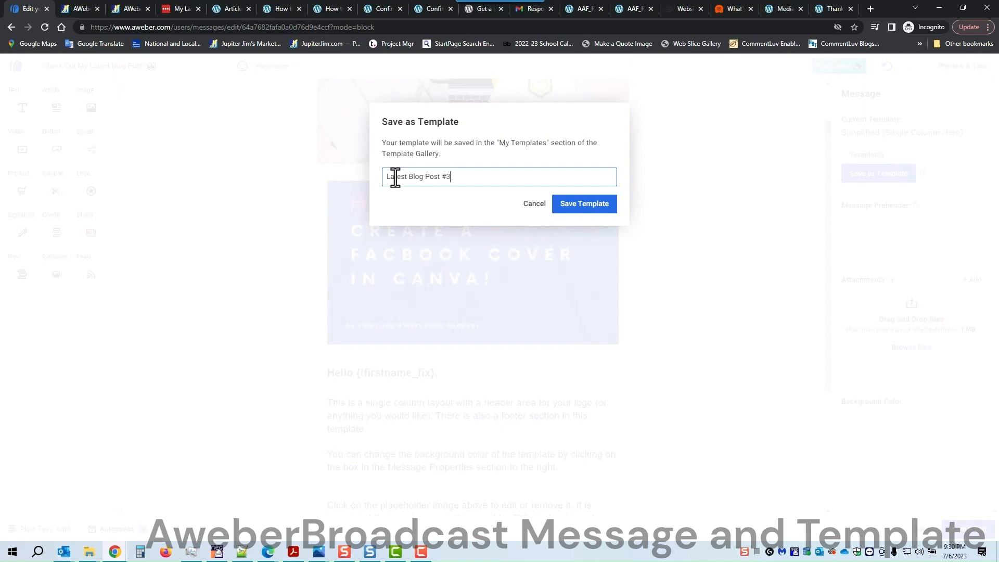
left_click(579, 205)
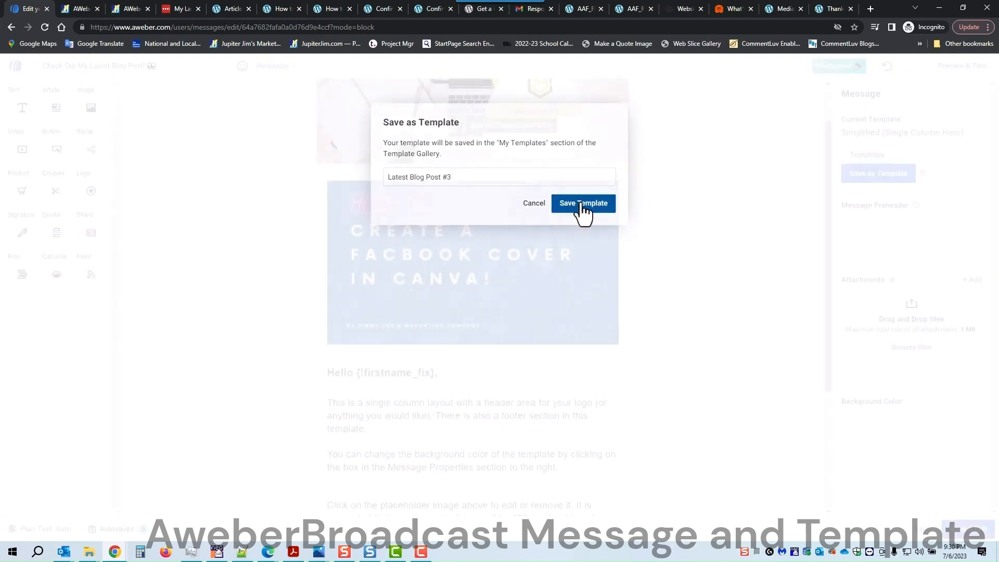
scroll(666, 242, "down", 4)
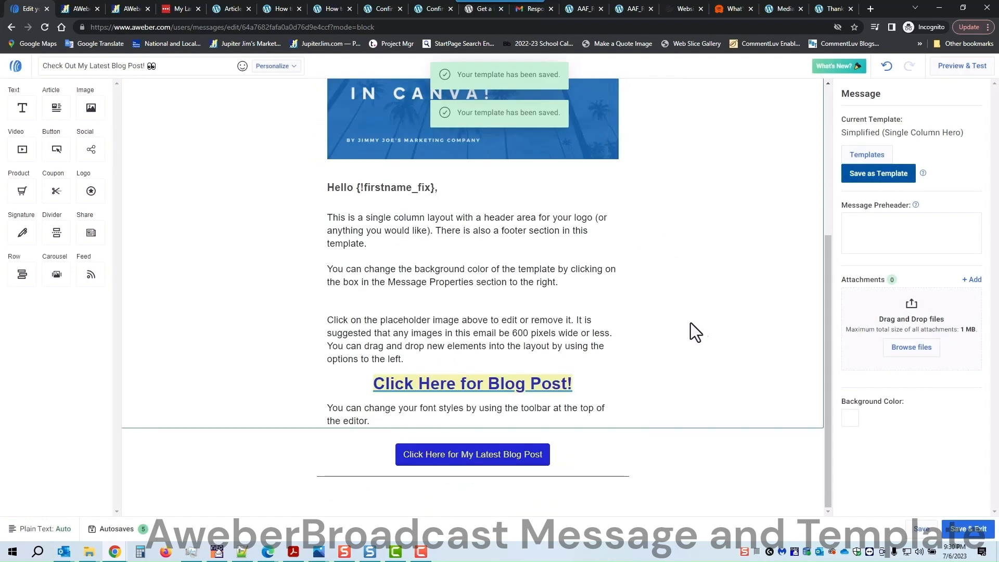
scroll(691, 322, "up", 3)
scroll(682, 311, "up", 2)
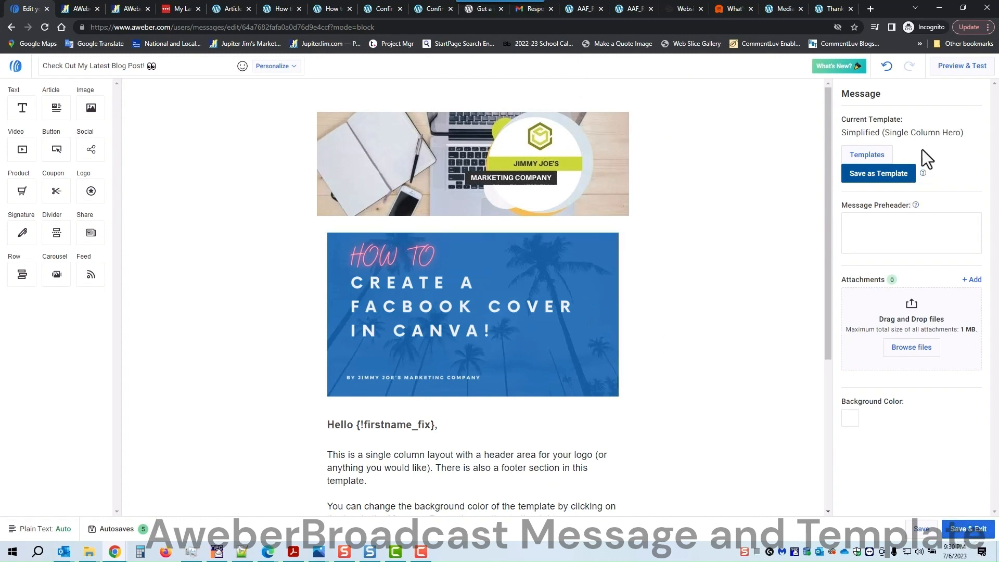
Step: Preview the email, then save the 'Check Out My Latest Blog Post!' message and exit to Drafts
left_click(965, 66)
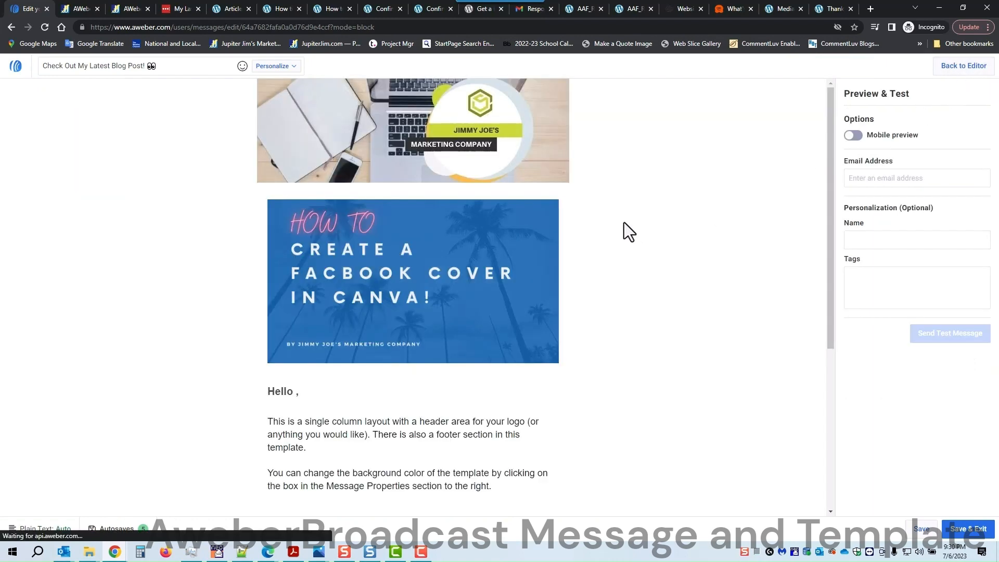
scroll(589, 252, "down", 4)
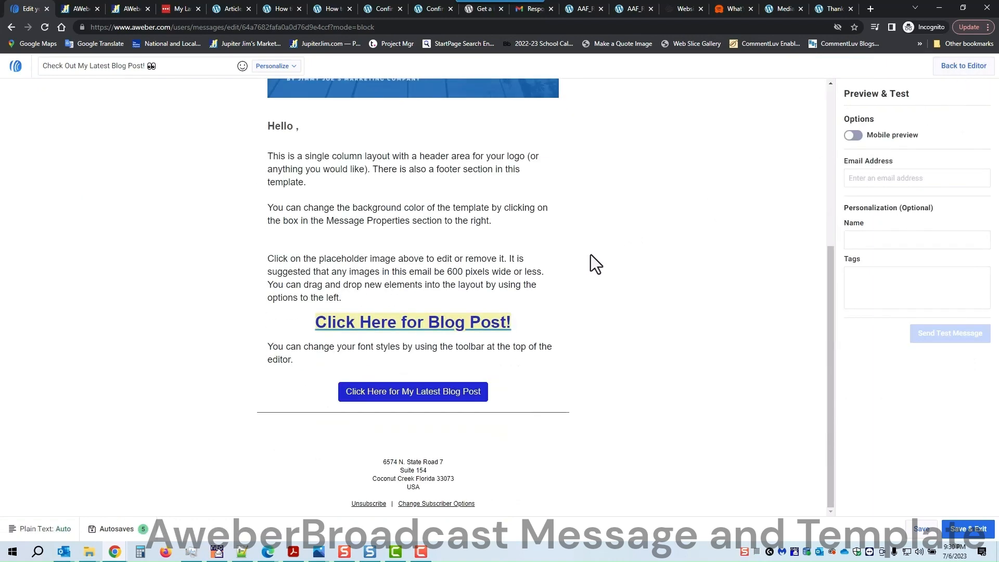
scroll(595, 267, "up", 5)
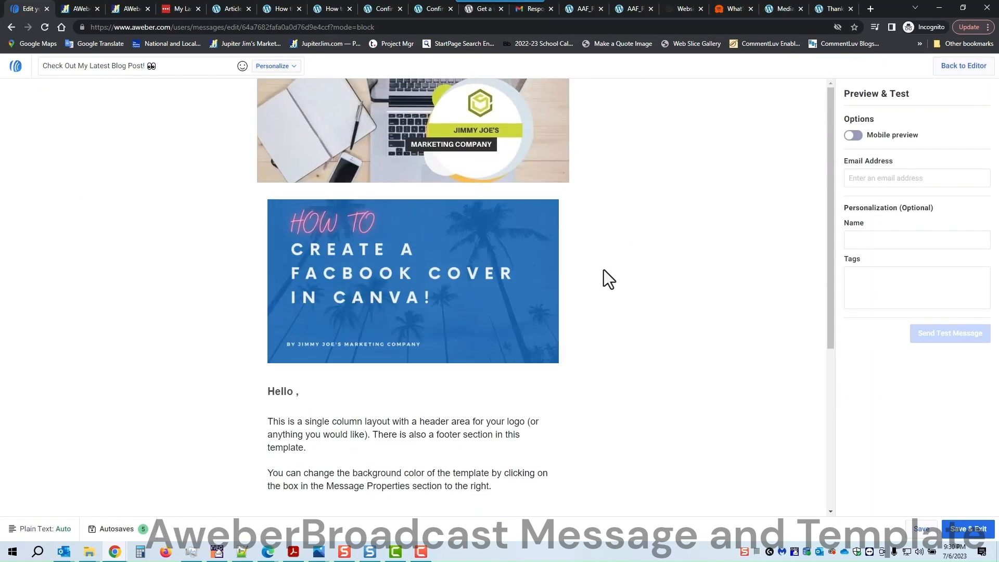
left_click(862, 179)
left_click(863, 239)
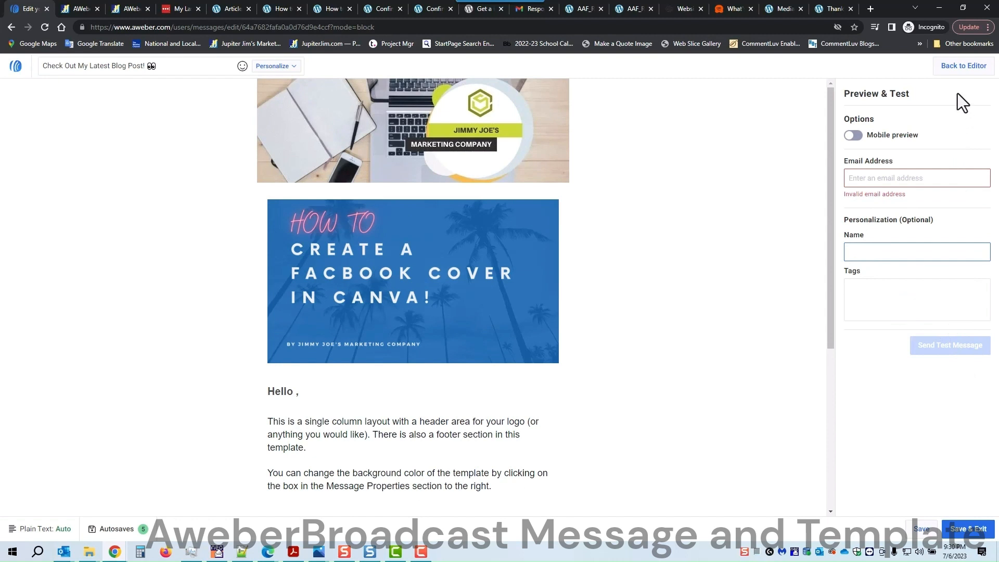
left_click(969, 529)
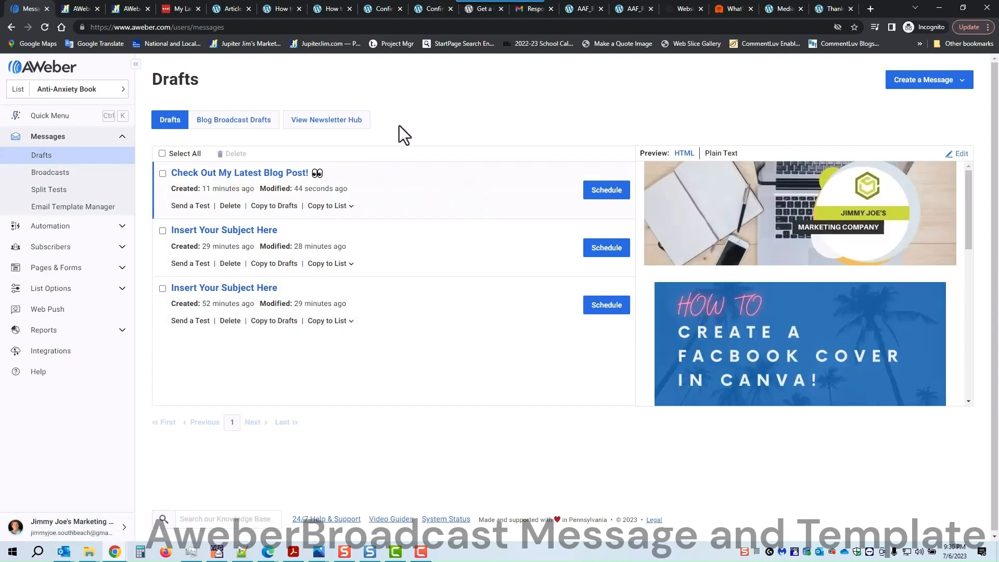
Step: Go from the Drafts list back to the Account Dashboard via the AWeber logo
scroll(810, 250, "down", 10)
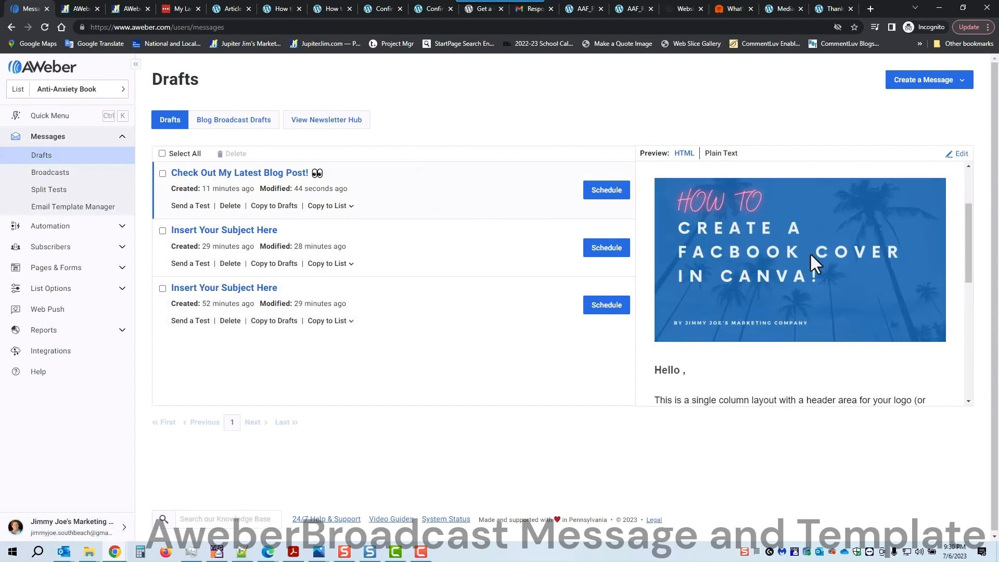
scroll(812, 267, "up", 10)
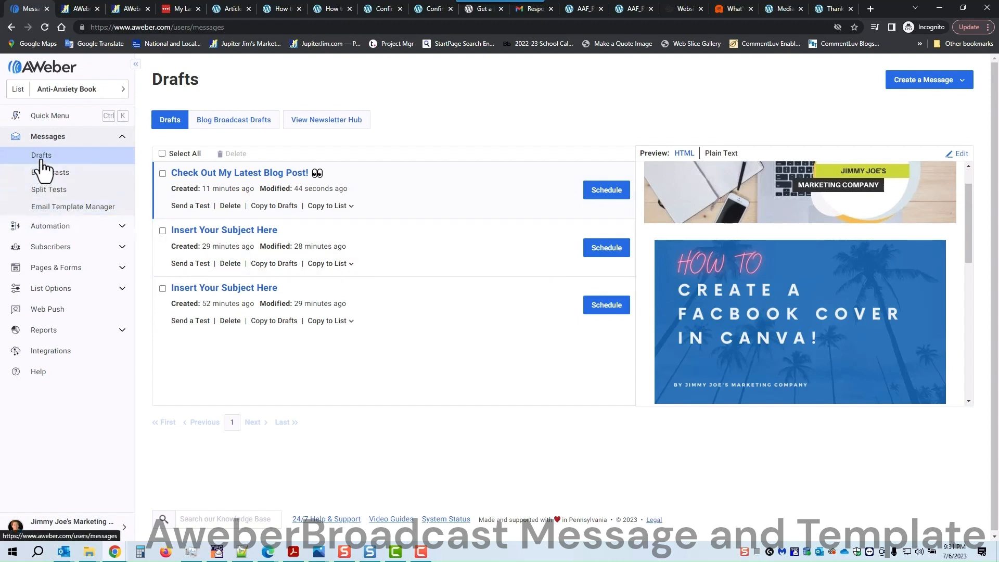
left_click(44, 73)
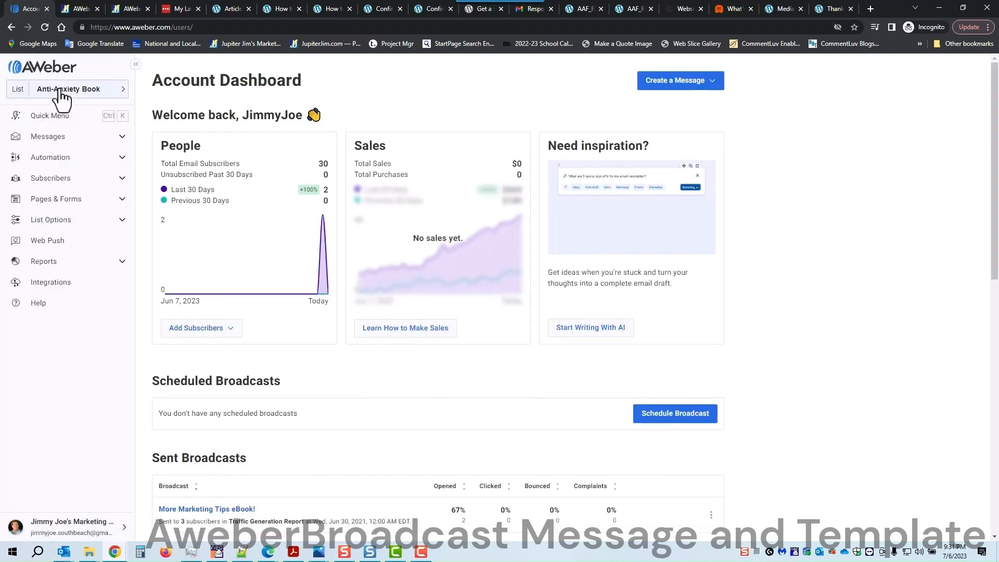
Step: Create a new message using the Drag & Drop Editor
left_click(707, 86)
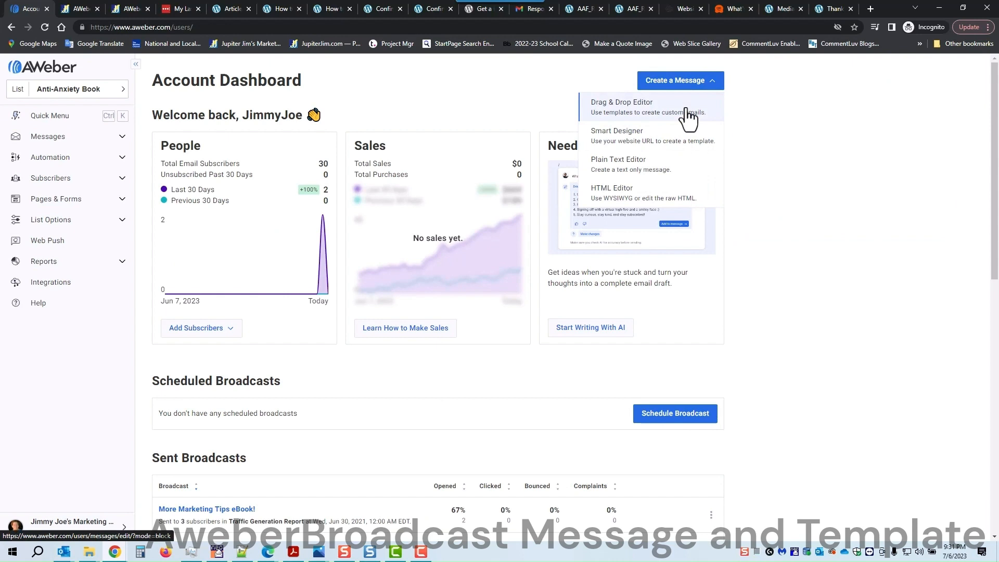
left_click(689, 109)
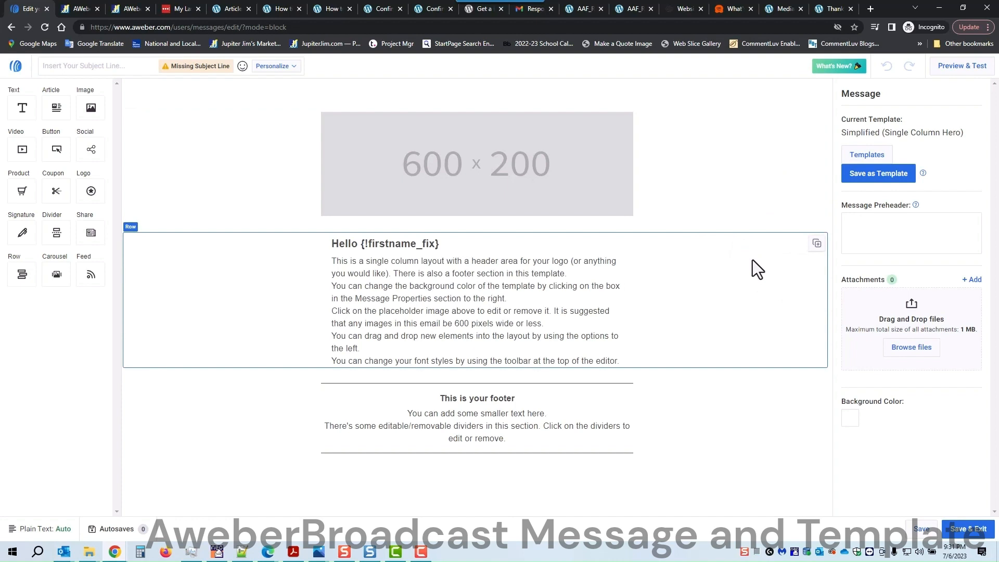
Step: Open the 'How to Build Your List on a Budget' post from Articles and select its URL
left_click(284, 9)
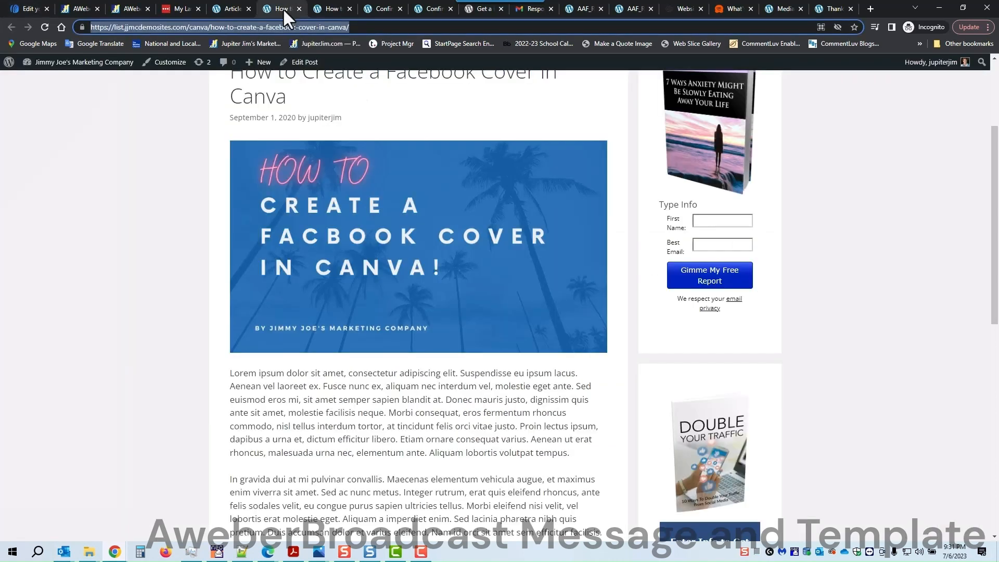
left_click(230, 9)
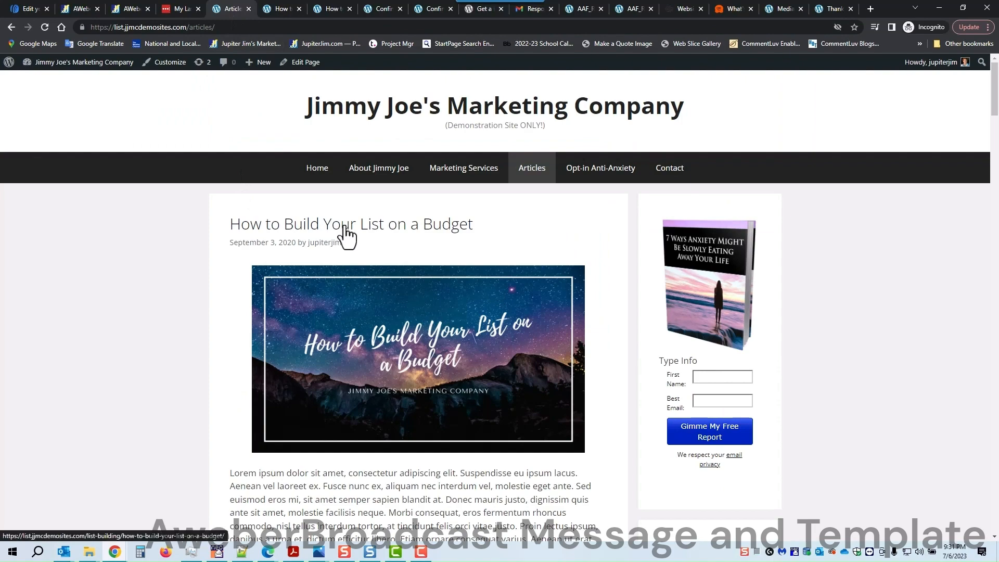
scroll(180, 341, "down", 6)
scroll(179, 341, "down", 4)
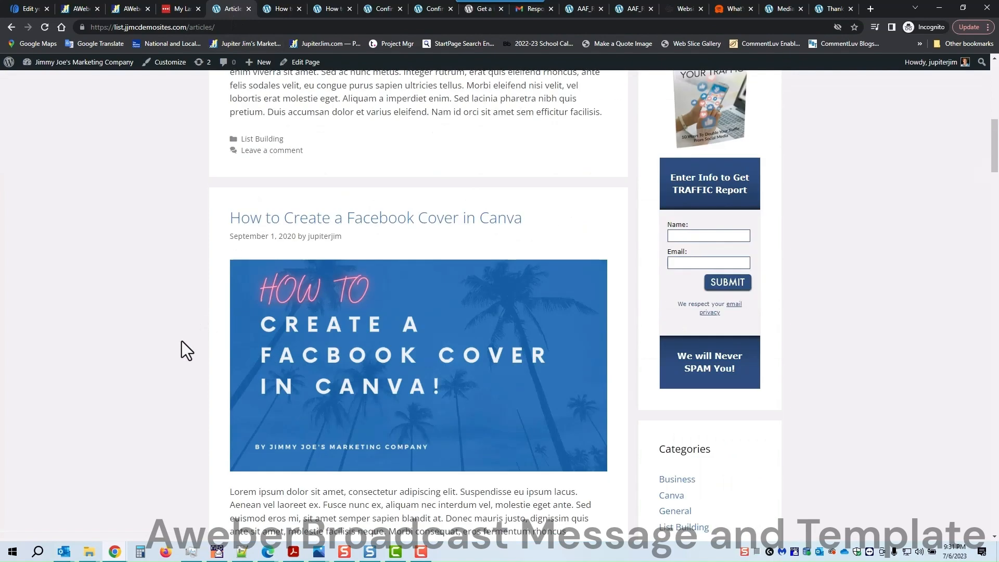
scroll(182, 341, "up", 8)
left_click(372, 125)
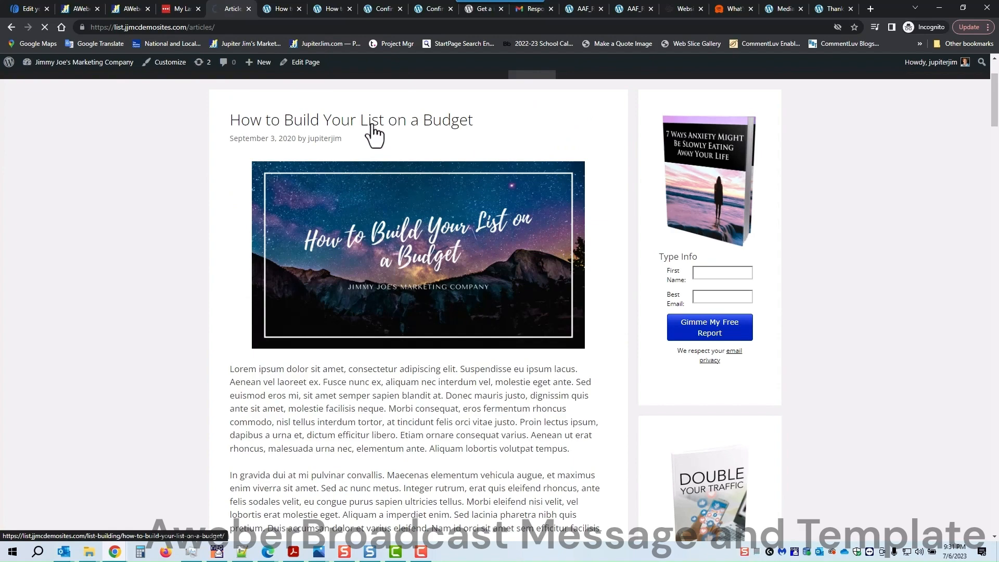
scroll(199, 270, "down", 10)
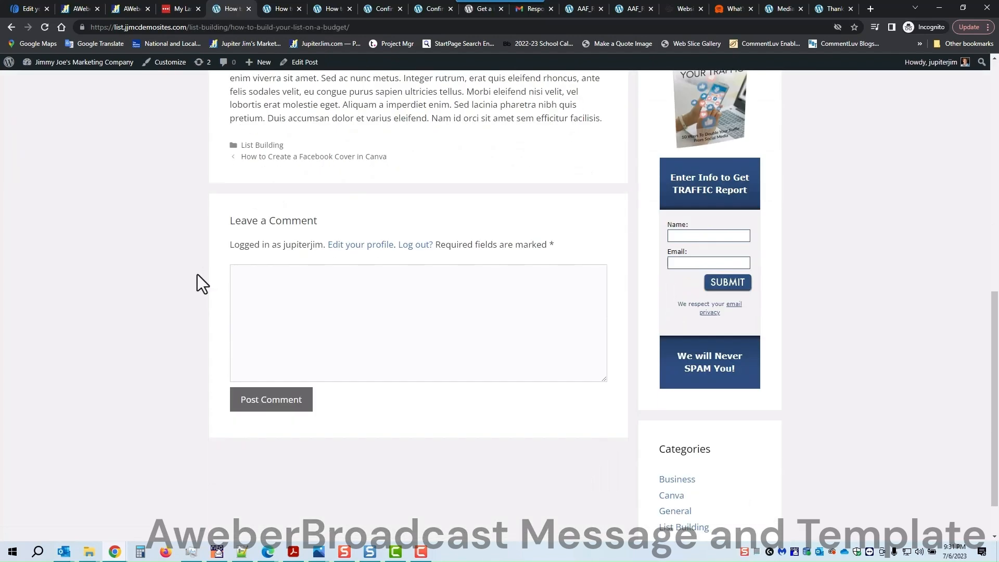
scroll(197, 276, "up", 10)
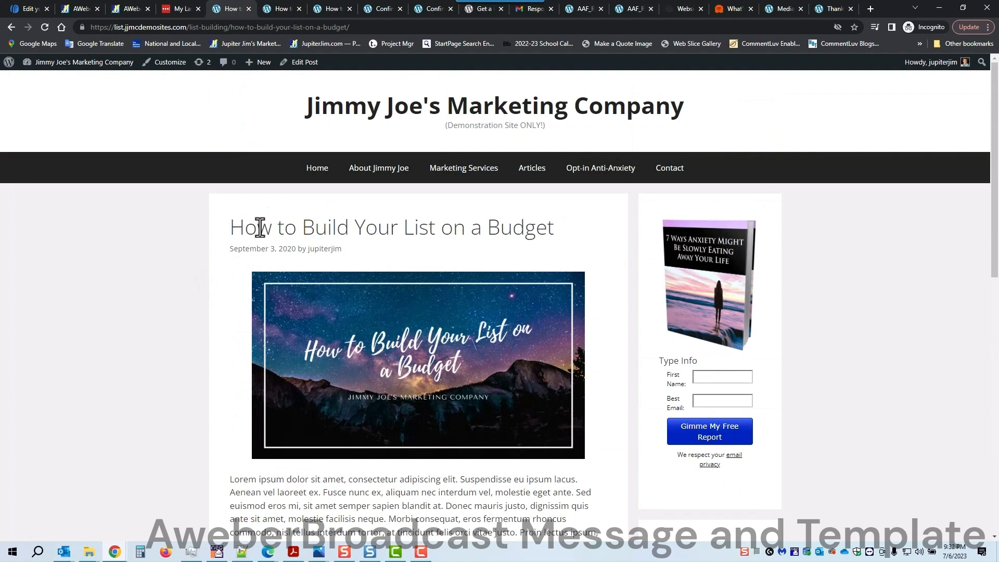
left_click(257, 28)
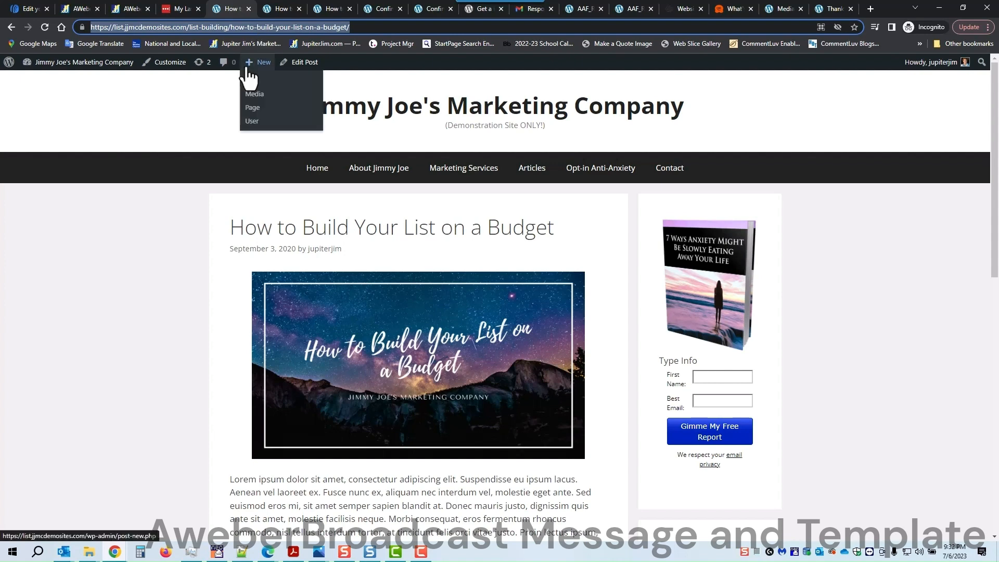
left_click(29, 7)
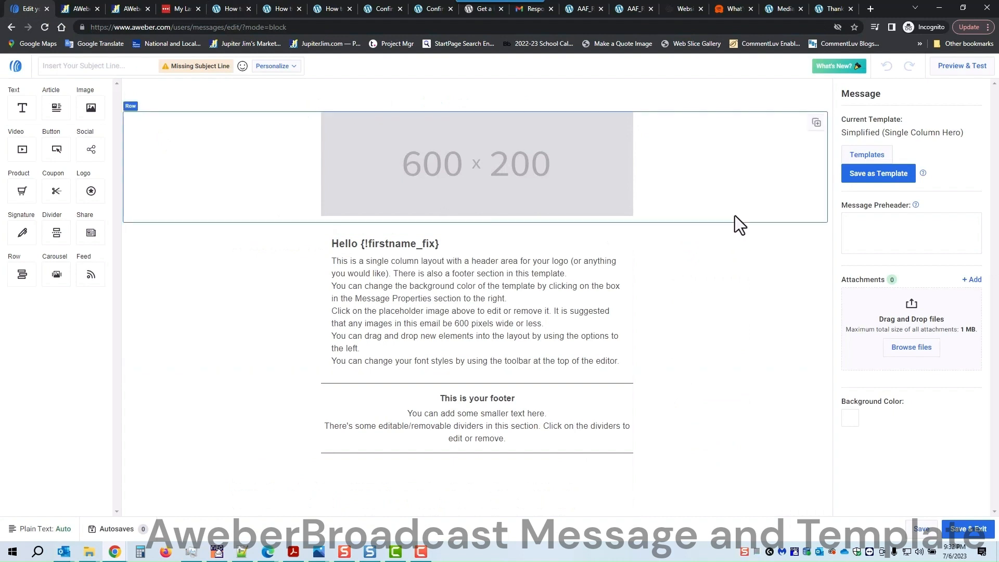
Step: Apply the saved 'Latest Blog Post #3' template while keeping the existing message content
left_click(867, 161)
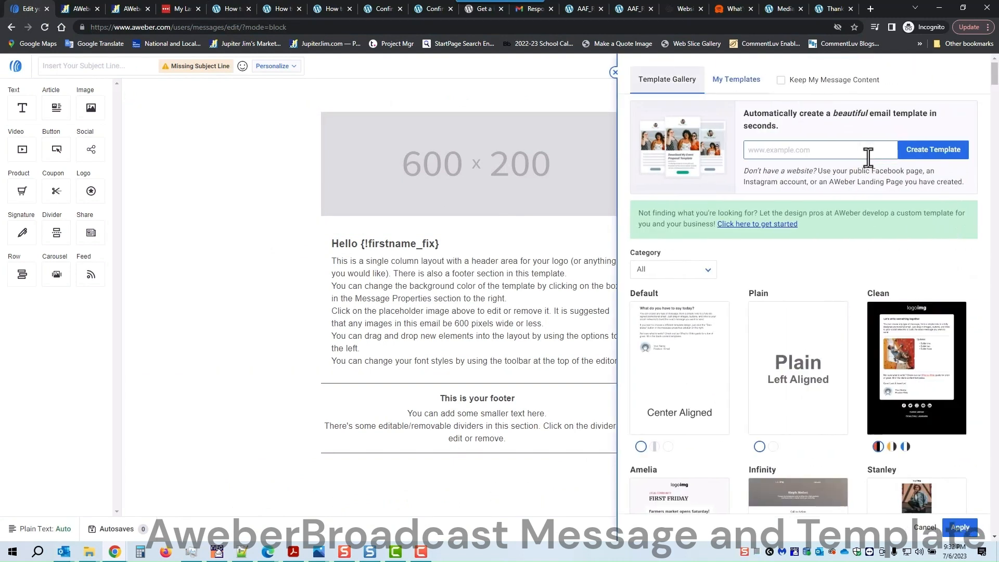
left_click(779, 81)
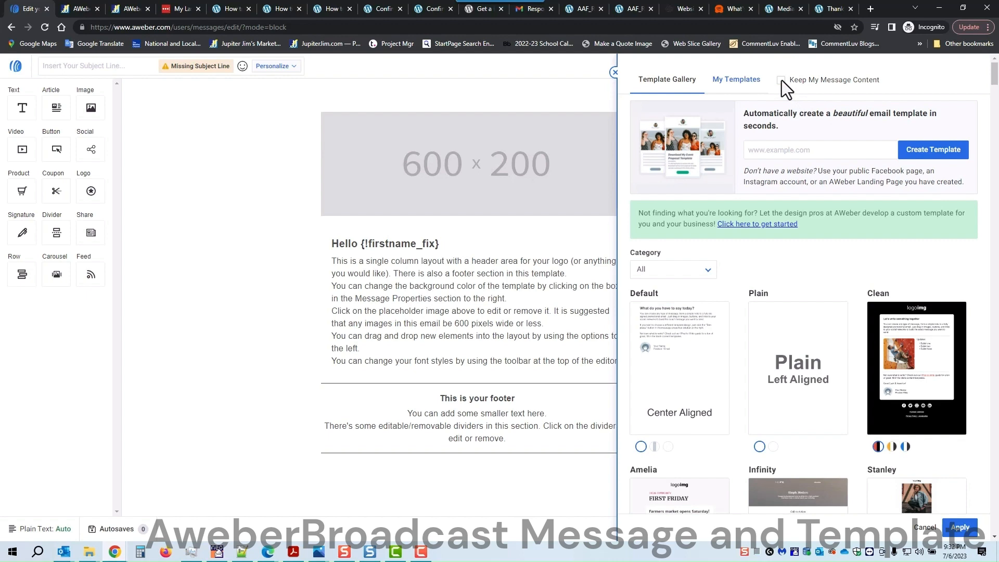
left_click(736, 82)
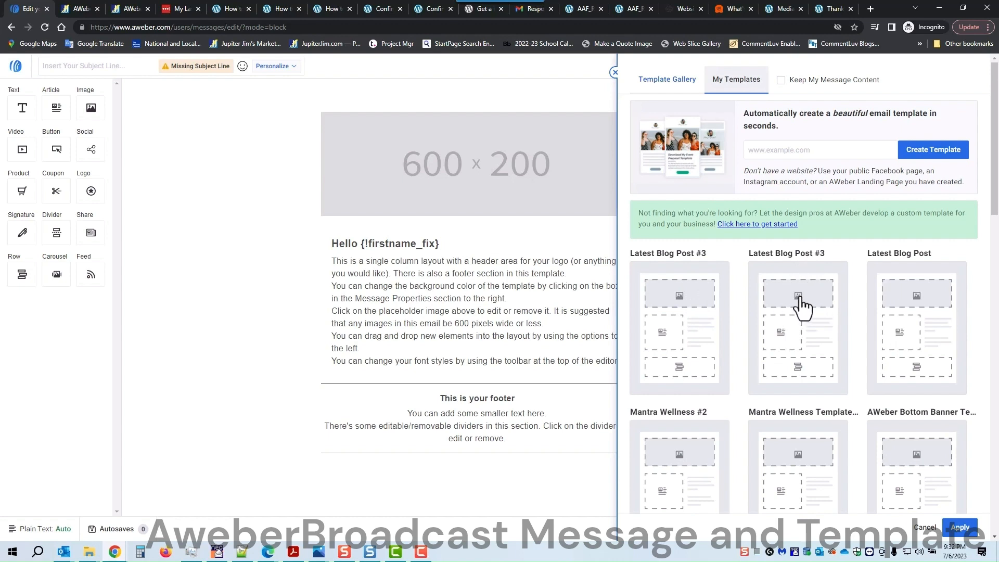
left_click(675, 319)
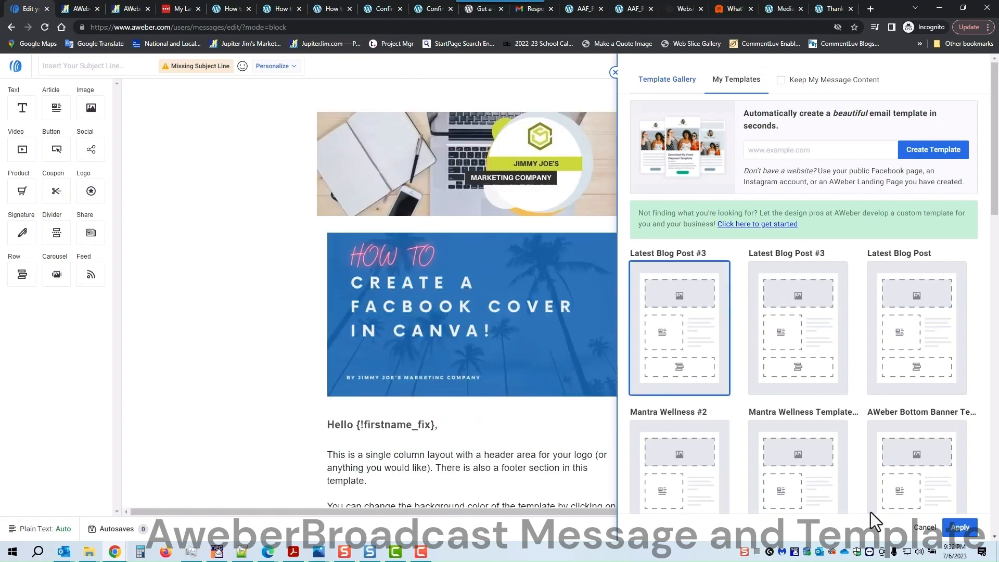
left_click(959, 526)
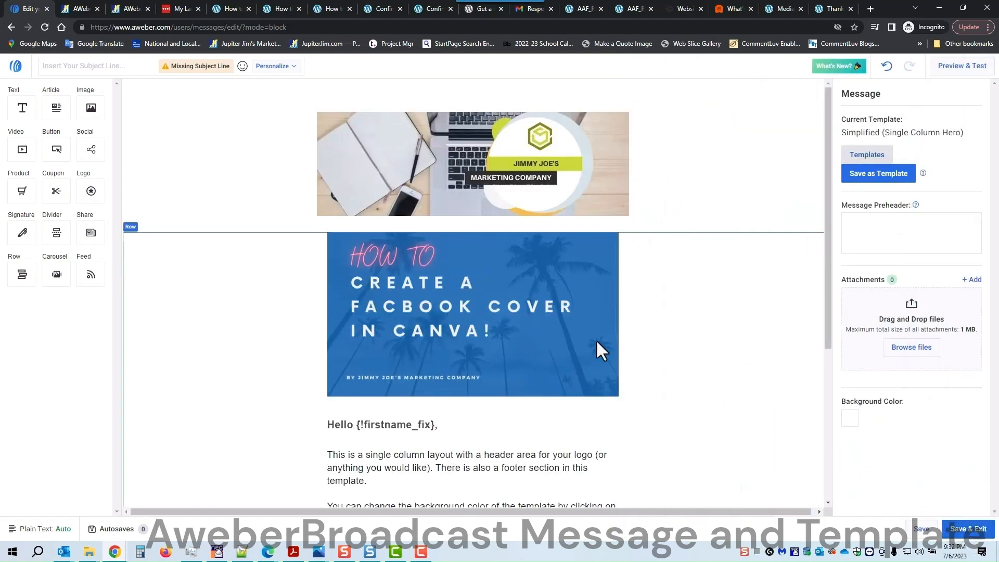
Step: Remove the Canva cover hero image from the email
scroll(468, 325, "down", 3)
scroll(468, 327, "down", 2)
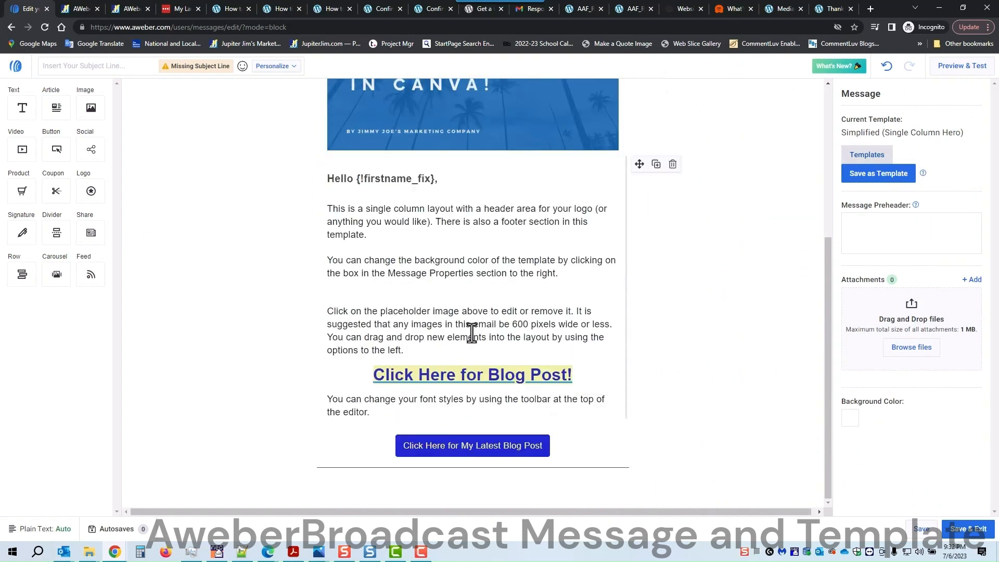
scroll(473, 439, "up", 3)
scroll(474, 437, "up", 2)
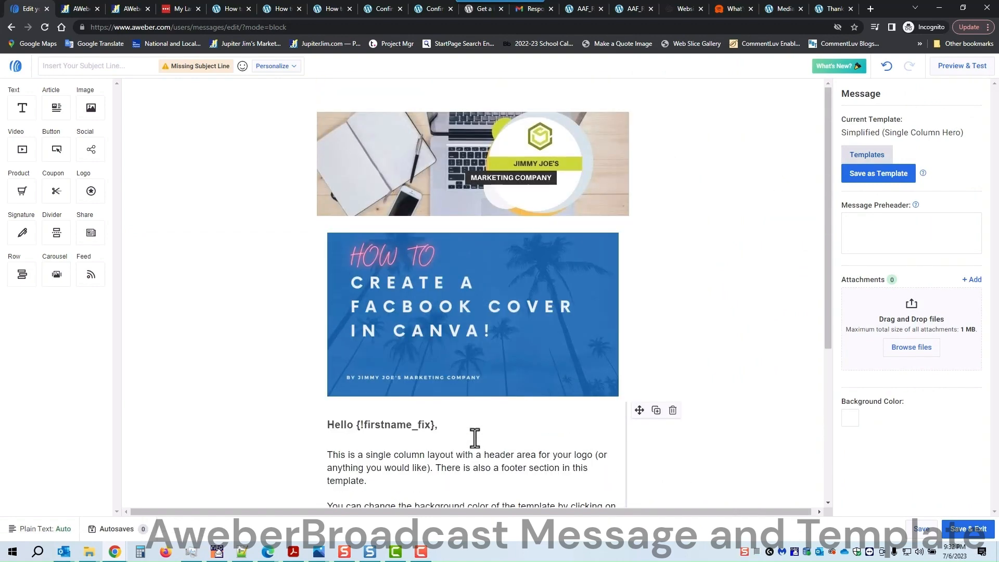
left_click(467, 314)
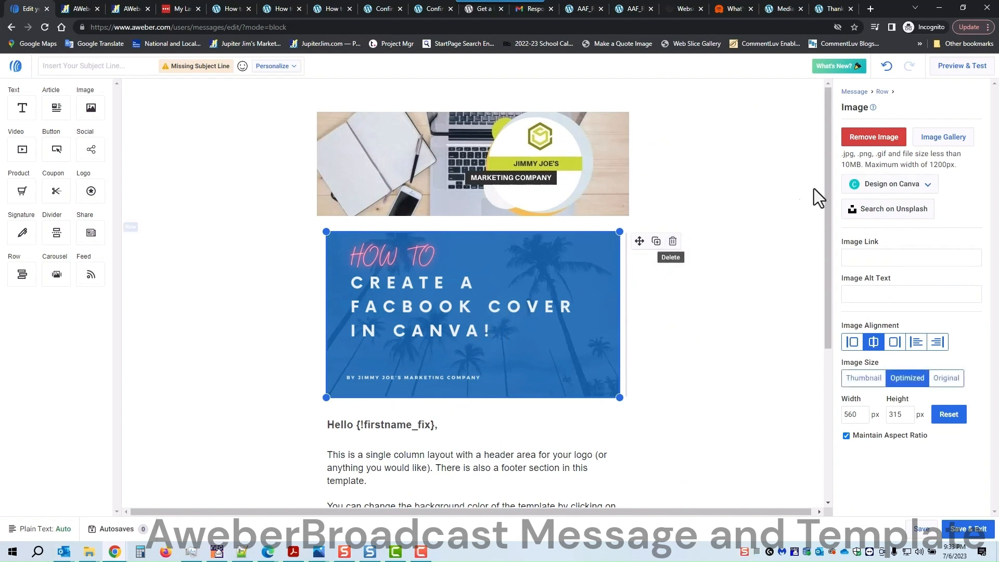
left_click(879, 140)
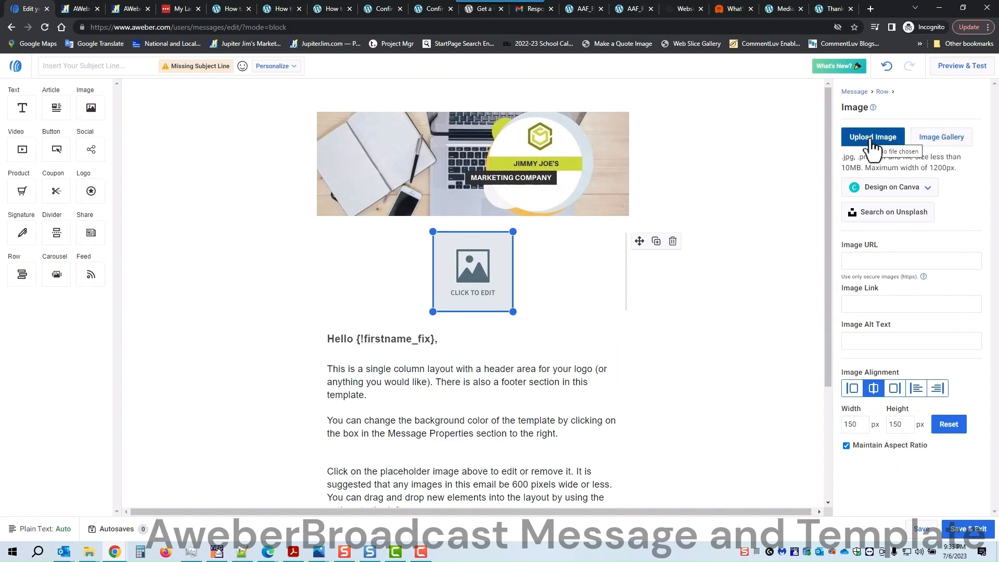
Step: Insert the 'How to Build Your List on a Budget' cover from My Images as the hero image
left_click(927, 139)
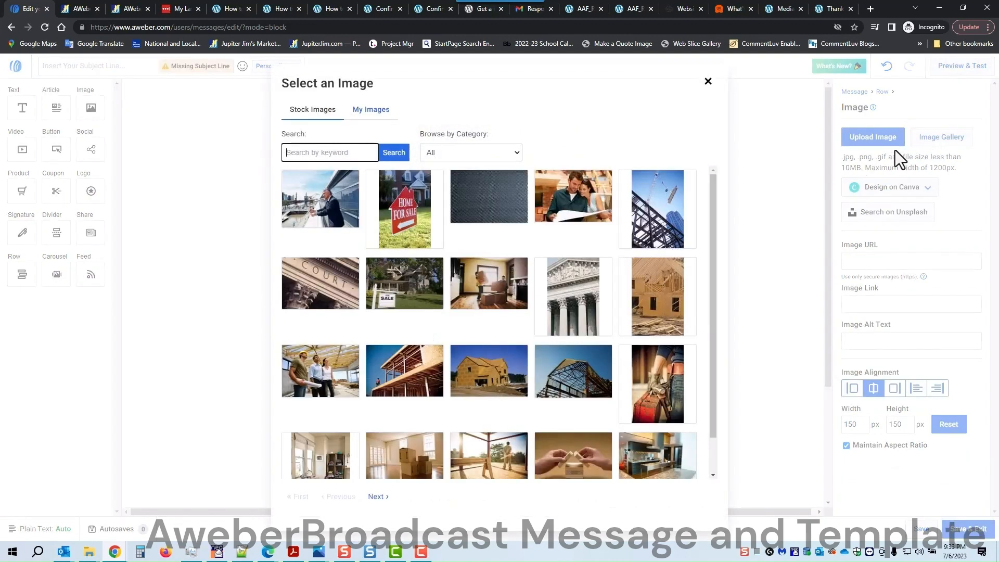
left_click(371, 112)
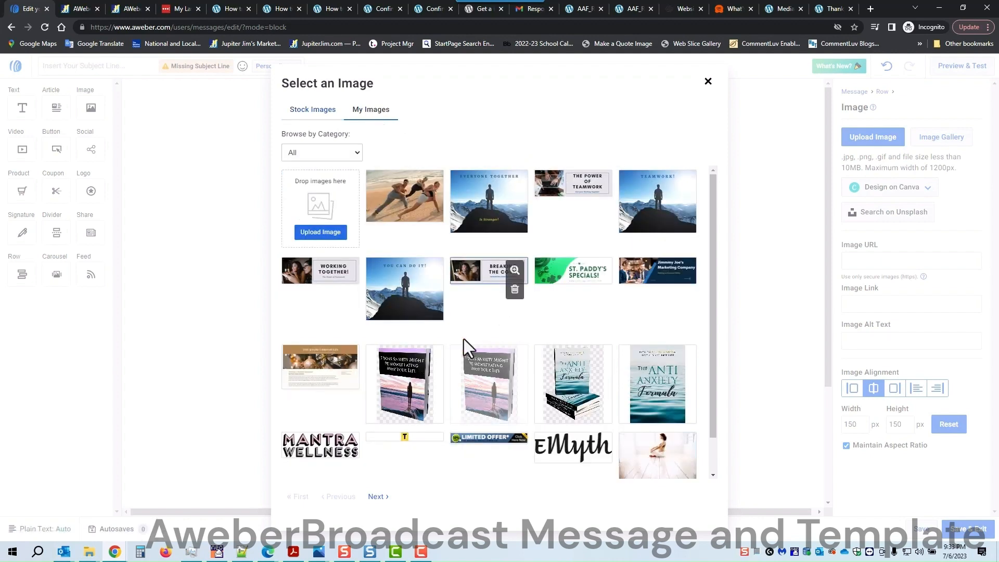
left_click(378, 497)
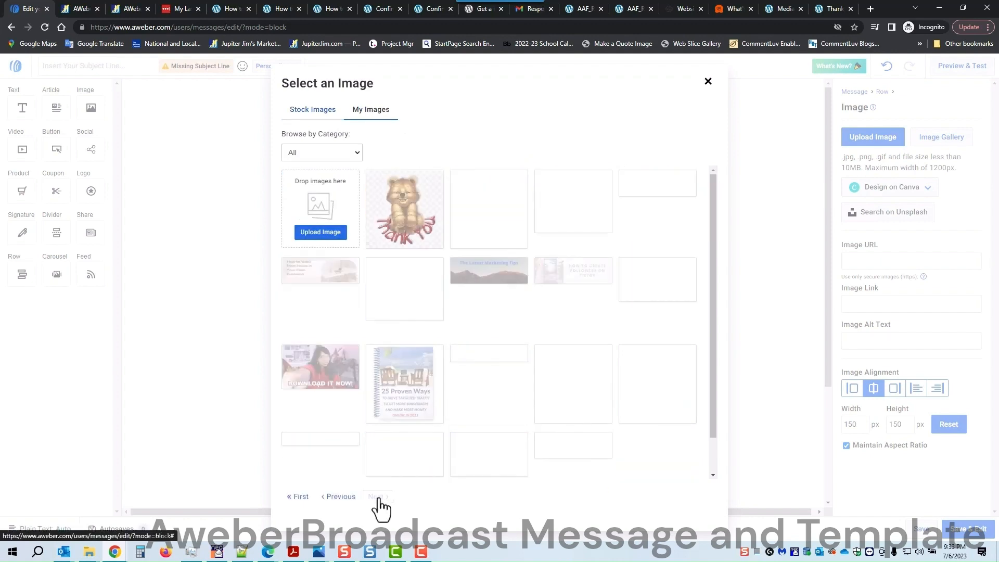
left_click(484, 453)
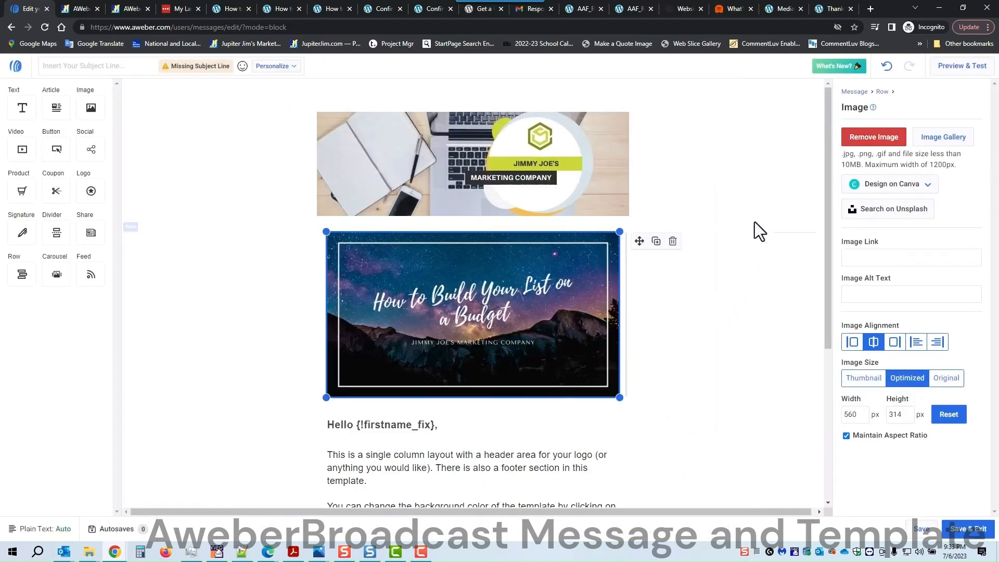
left_click(760, 295)
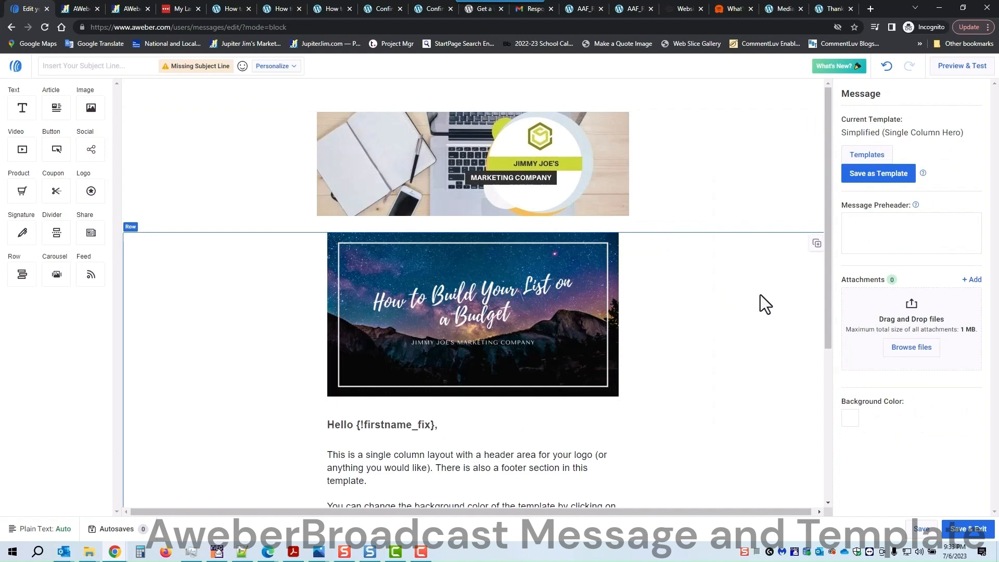
Step: Enter the subject line 'How to Build Your List on a Budget!', correcting the 'Budger' typo
scroll(715, 294, "down", 2)
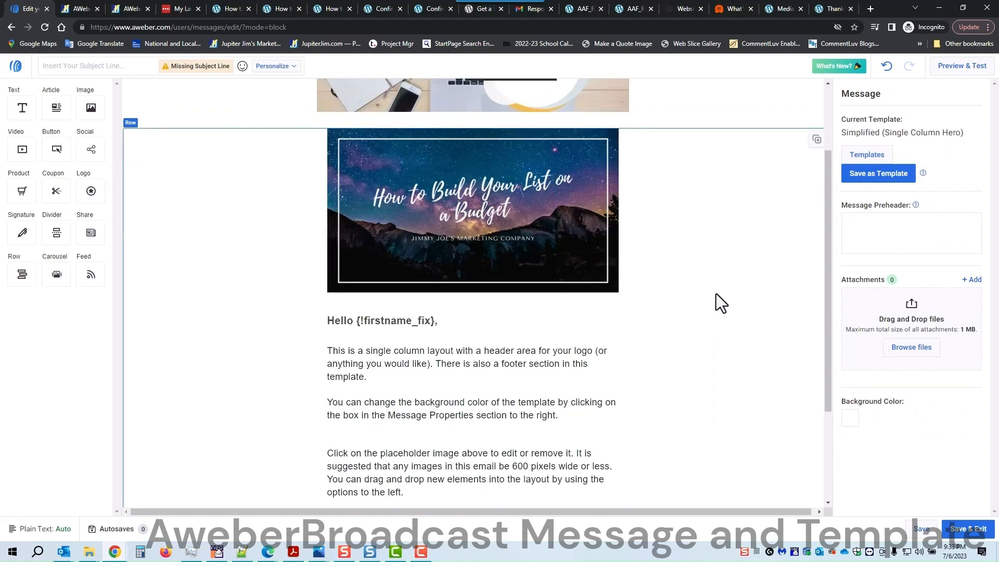
left_click(86, 73)
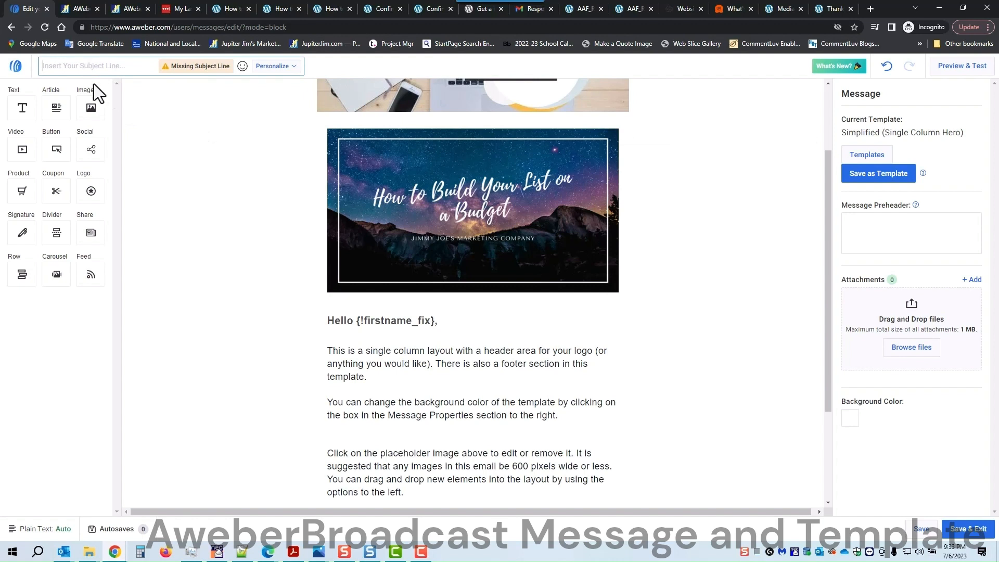
type("How to")
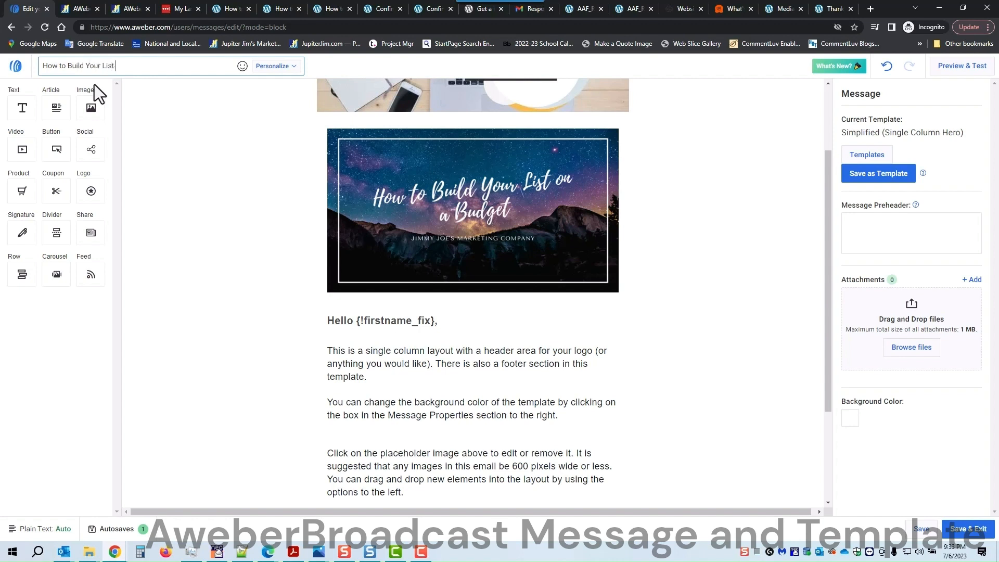
type("Build Your List on a Budger")
key("BackSpace")
type("t!")
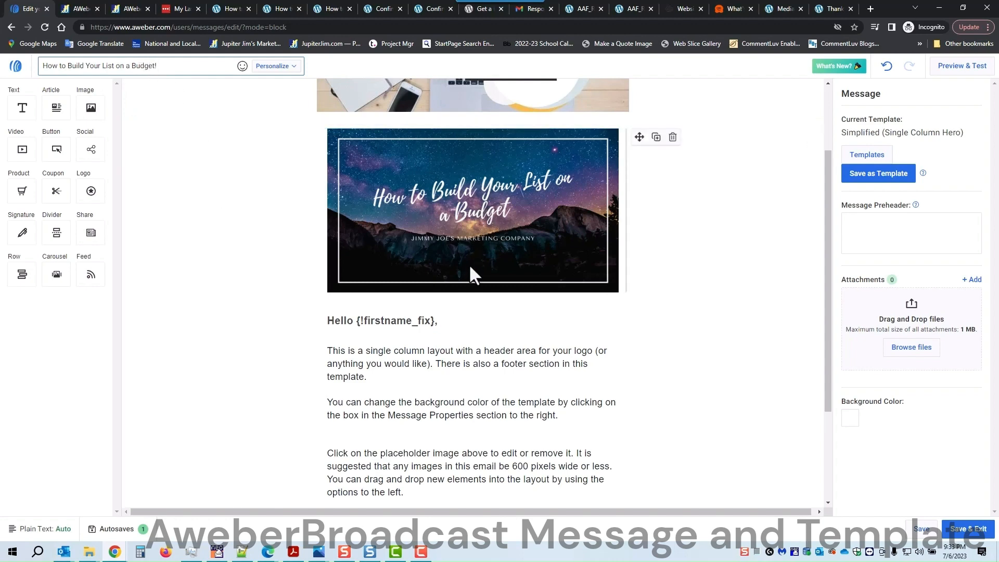
scroll(470, 269, "down", 3)
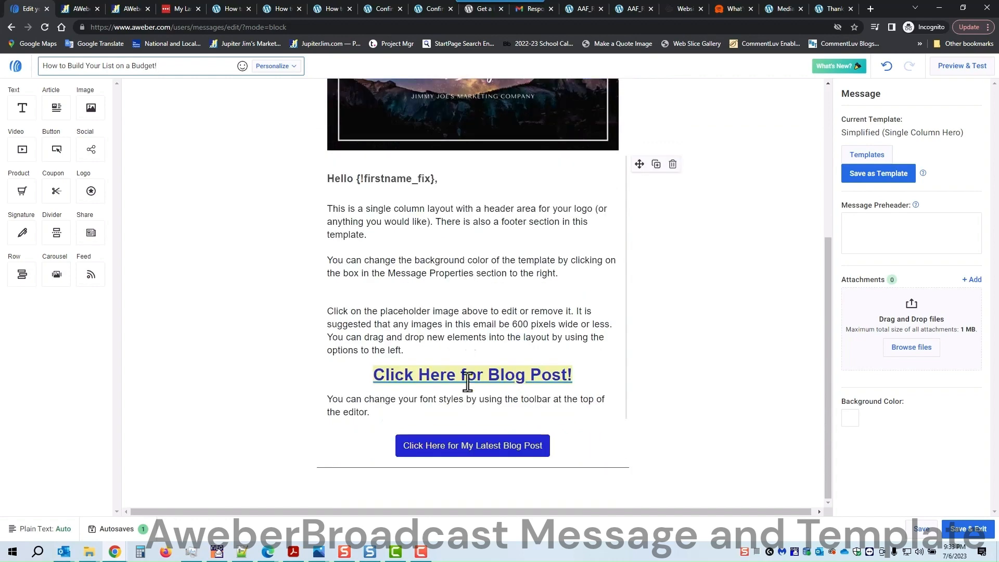